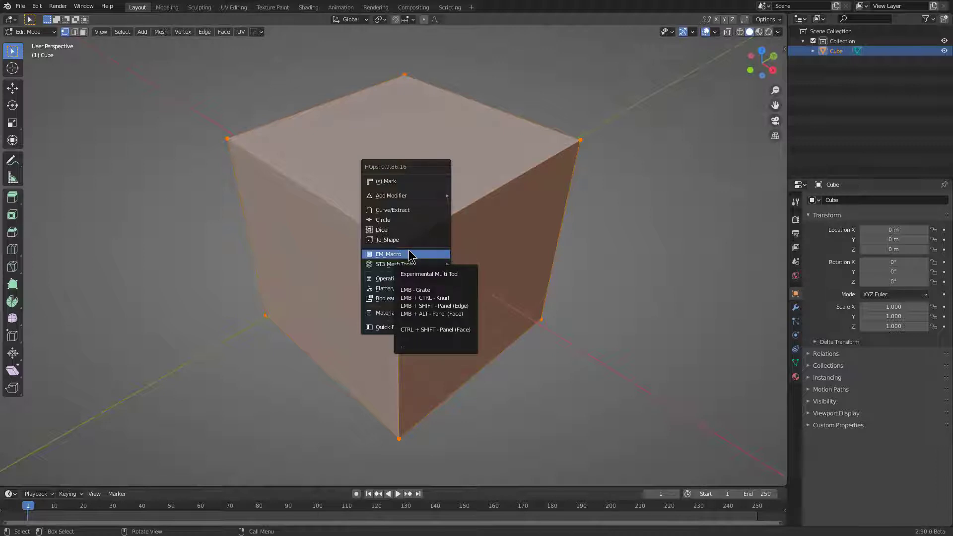
Switch to face selection and inset one side face of the cube, leaving a border around it.
{"action": "left_click", "coordinate": [410, 254]}
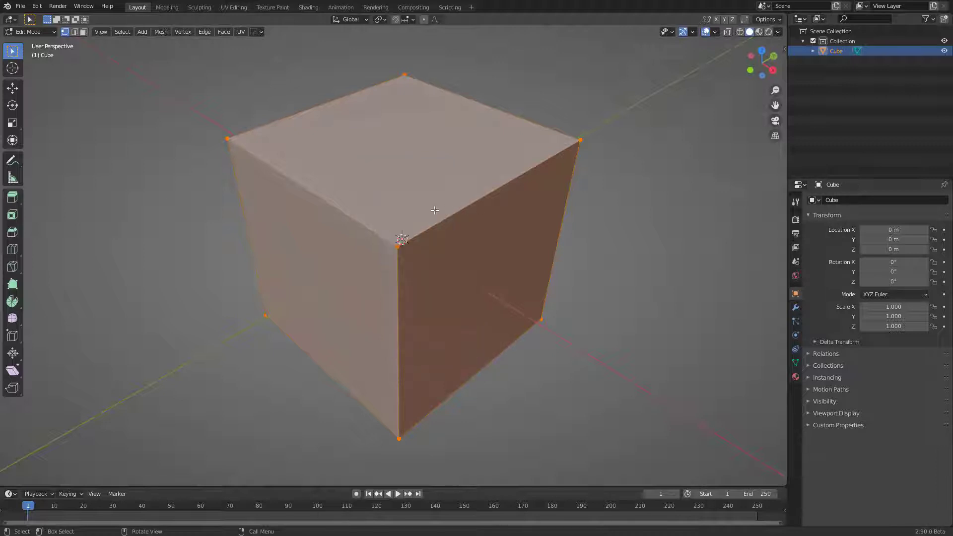
{"action": "middle_click_drag", "start_coordinate": [405, 227], "coordinate": [356, 258]}
{"action": "key", "text": "3"}
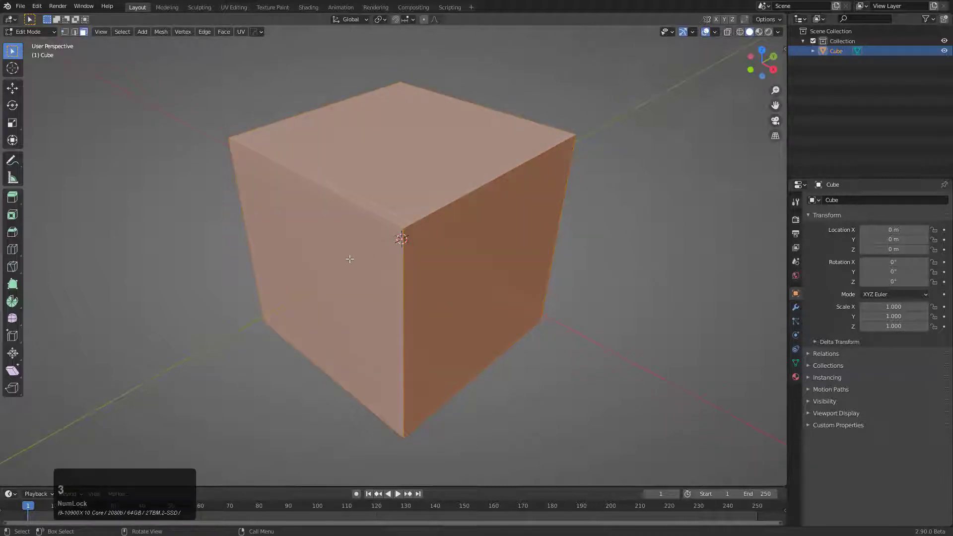
{"action": "left_click", "coordinate": [350, 259]}
{"action": "key", "text": "i"}
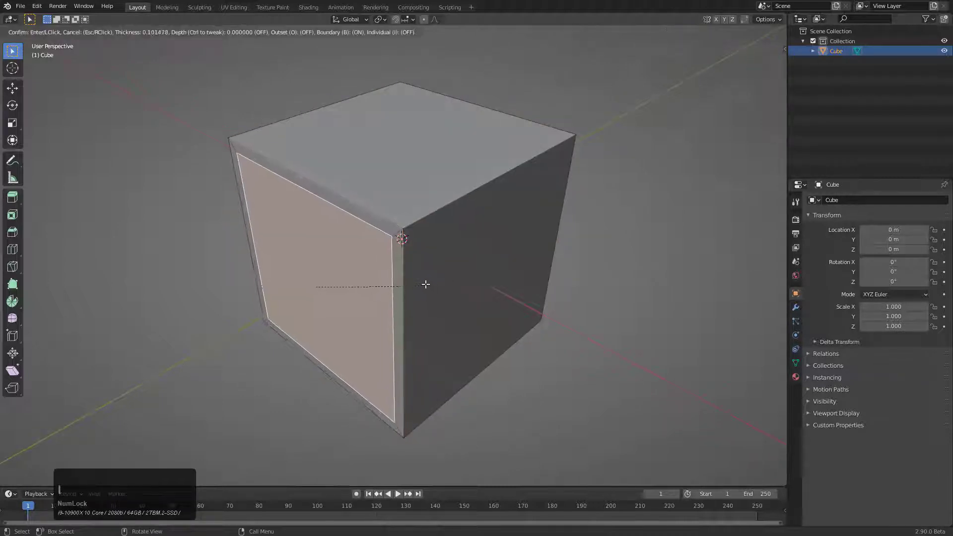
{"action": "left_click", "coordinate": [404, 283]}
{"action": "middle_click_drag", "start_coordinate": [404, 283], "coordinate": [378, 257]}
{"action": "right_click", "coordinate": [352, 258]}
{"action": "left_click", "coordinate": [320, 258]}
{"action": "key", "text": "ctrl+z"}
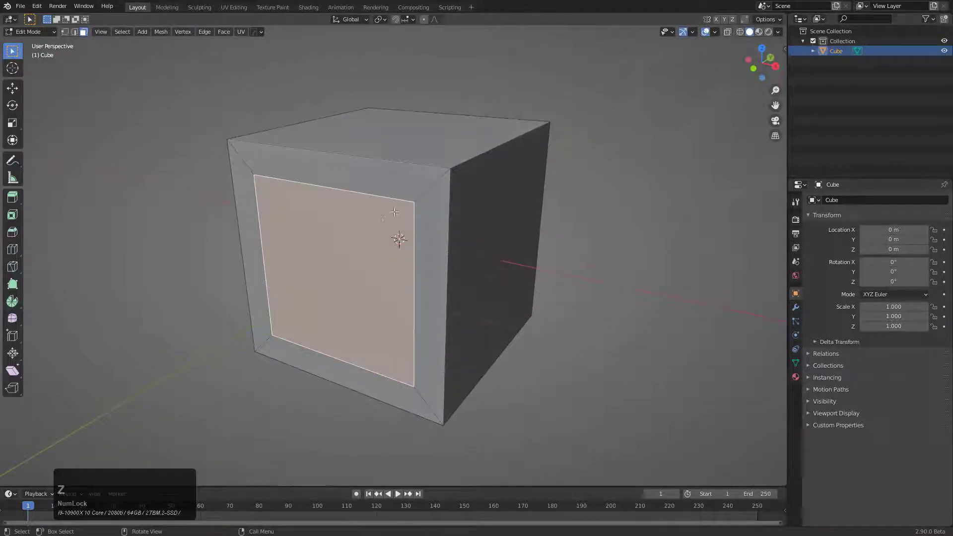
Turn the inset side face into a Face Grate with 4 divisions, ridge about 0.100 and inset about 0.019.
{"action": "right_click", "coordinate": [398, 208]}
{"action": "left_click", "coordinate": [362, 279]}
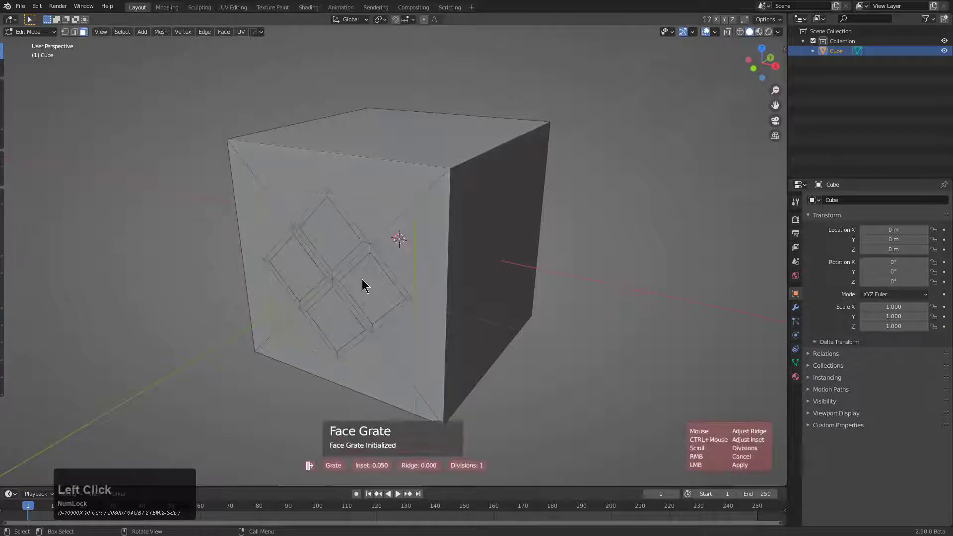
{"action": "scroll", "coordinate": [364, 285], "scroll_direction": "up", "scroll_amount": 1}
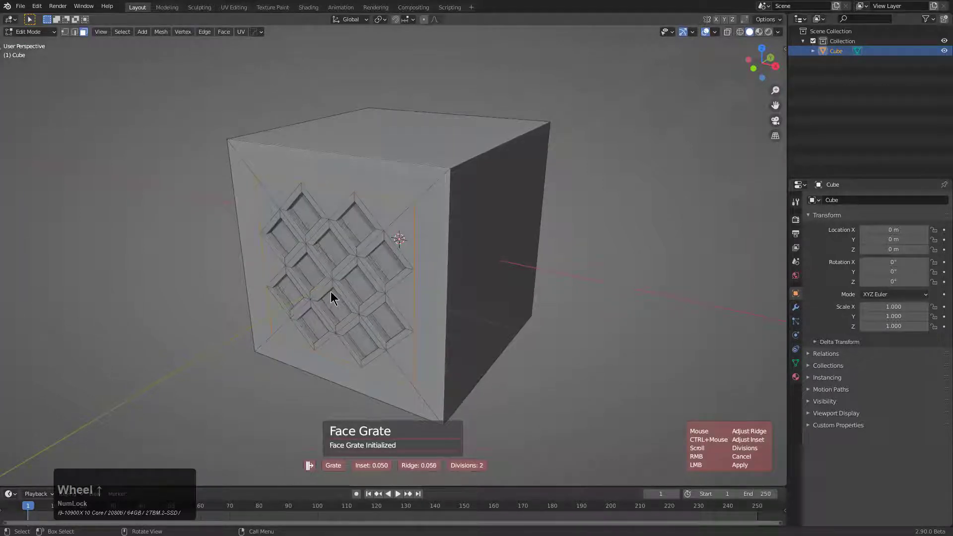
{"action": "scroll", "coordinate": [267, 282], "scroll_direction": "down", "scroll_amount": 2}
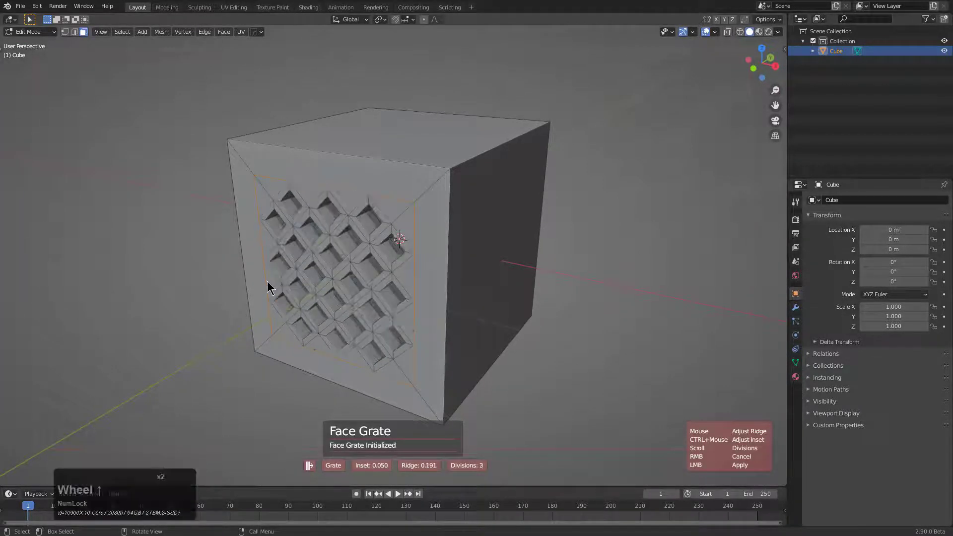
{"action": "scroll", "coordinate": [267, 287], "scroll_direction": "down", "scroll_amount": 2}
{"action": "scroll", "coordinate": [268, 288], "scroll_direction": "up", "scroll_amount": 3}
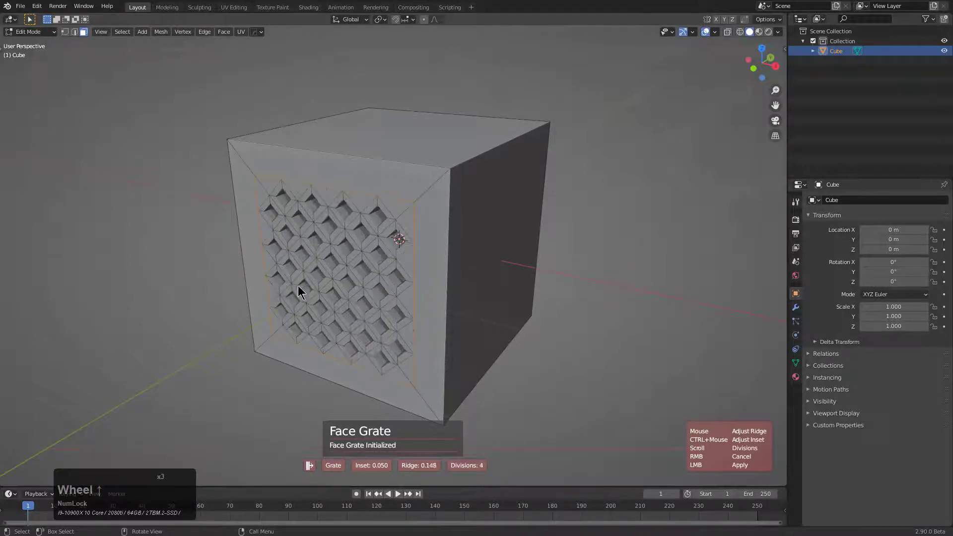
{"action": "key", "text": "ctrl"}
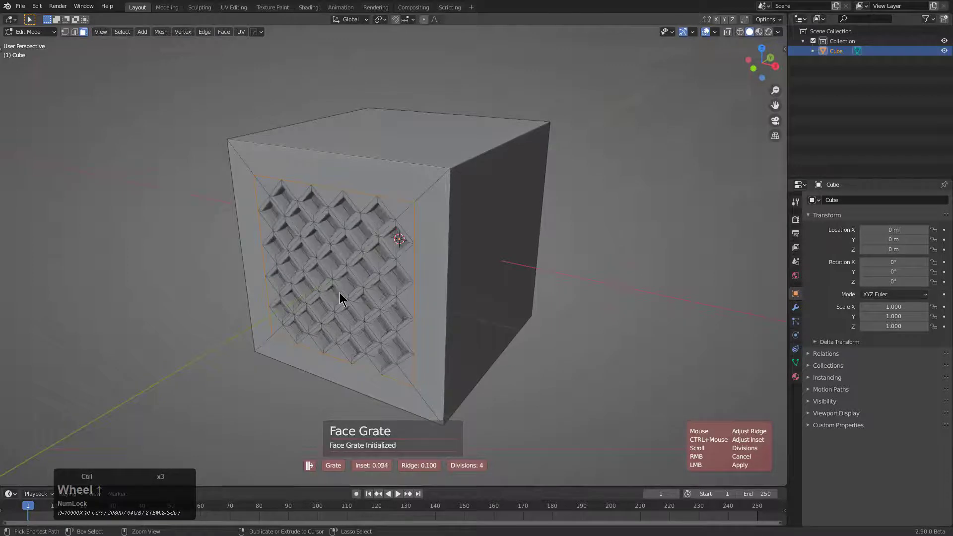
{"action": "mouse_move", "coordinate": [351, 296]}
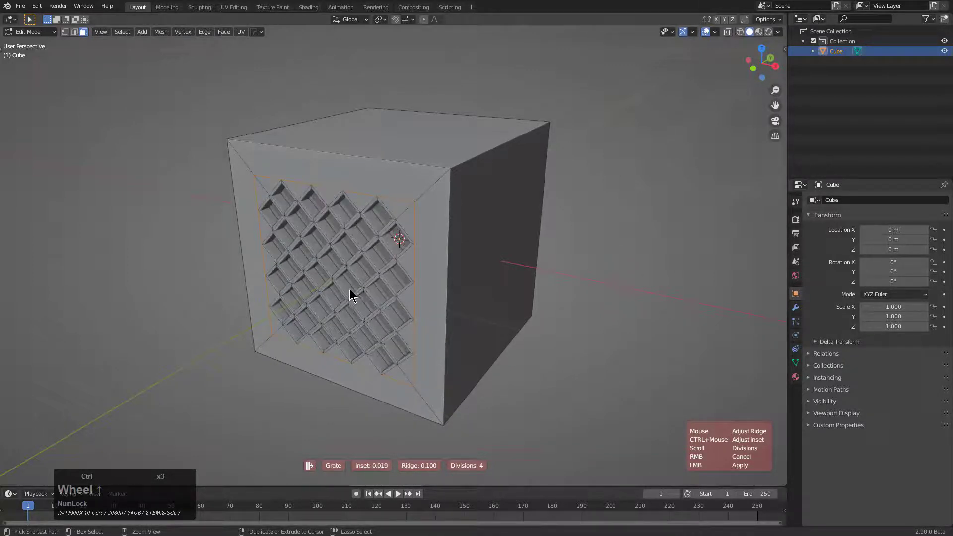
{"action": "left_click", "coordinate": [346, 286]}
Check the grate in Object Mode, and inset the cube's top face in Edit Mode.
{"action": "middle_click_drag", "start_coordinate": [404, 223], "coordinate": [334, 180]}
{"action": "key", "text": "Tab"}
{"action": "middle_click_drag", "start_coordinate": [455, 178], "coordinate": [305, 288]}
{"action": "scroll", "coordinate": [457, 240], "scroll_direction": "down", "scroll_amount": 2}
{"action": "middle_click_drag", "start_coordinate": [457, 240], "coordinate": [406, 234]}
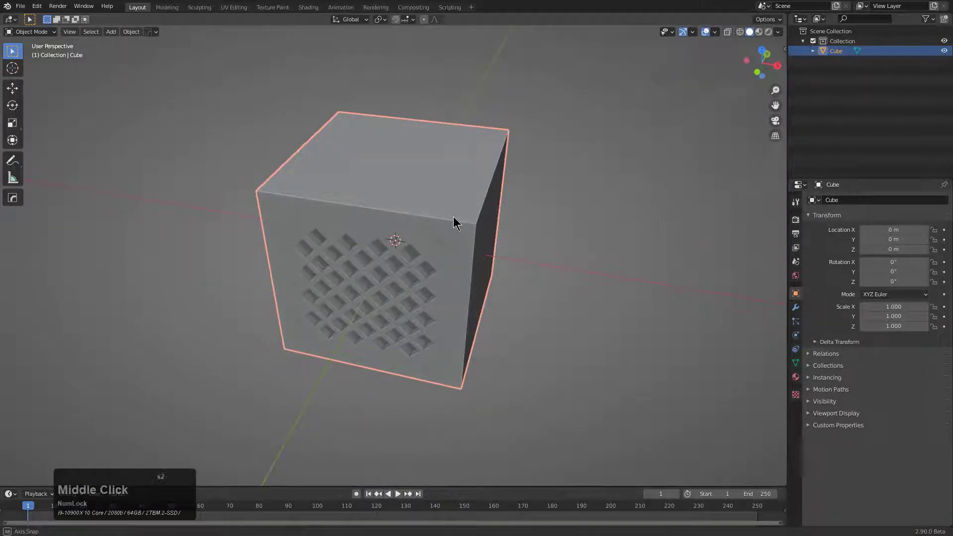
{"action": "middle_click_drag", "start_coordinate": [452, 217], "coordinate": [435, 223]}
{"action": "key", "text": "Tab"}
{"action": "left_click", "coordinate": [411, 177]}
{"action": "middle_click_drag", "start_coordinate": [411, 176], "coordinate": [466, 209]}
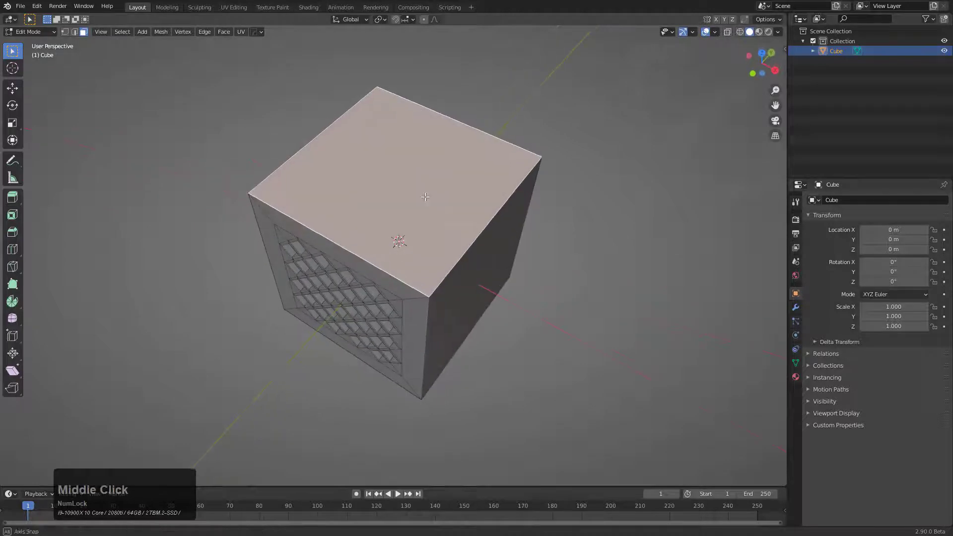
{"action": "key", "text": "i"}
{"action": "left_click", "coordinate": [455, 202]}
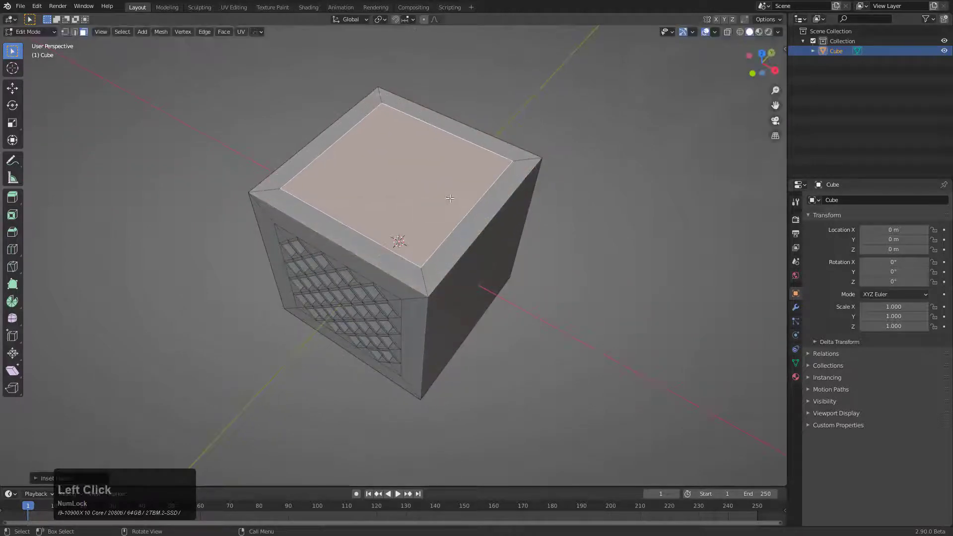
Apply a Face Knurl to the inset top face with 5 divisions, inset about 0.087 and height about -0.06.
{"action": "key", "text": "q"}
{"action": "left_click", "coordinate": [448, 200]}
{"action": "middle_click_drag", "start_coordinate": [377, 207], "coordinate": [301, 175]}
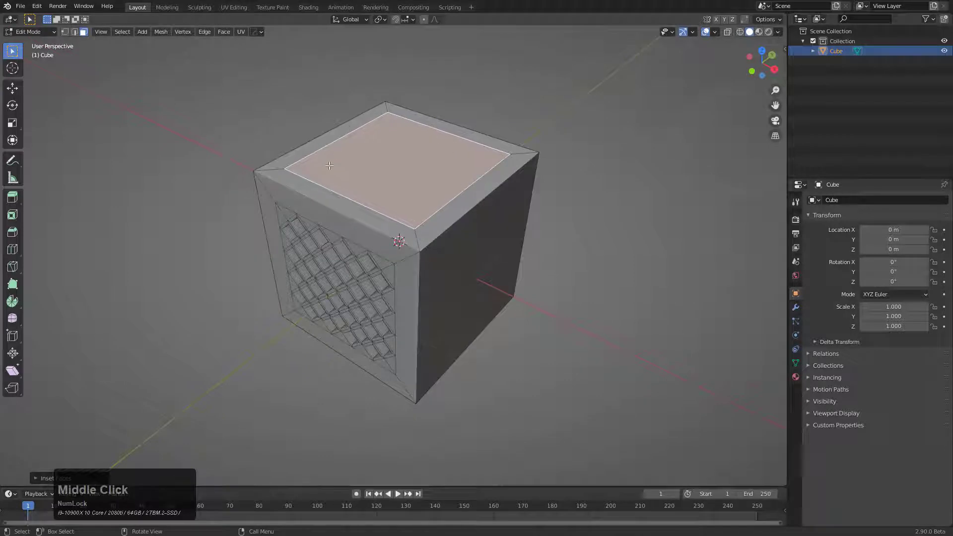
{"action": "middle_click_drag", "start_coordinate": [361, 209], "coordinate": [316, 204]}
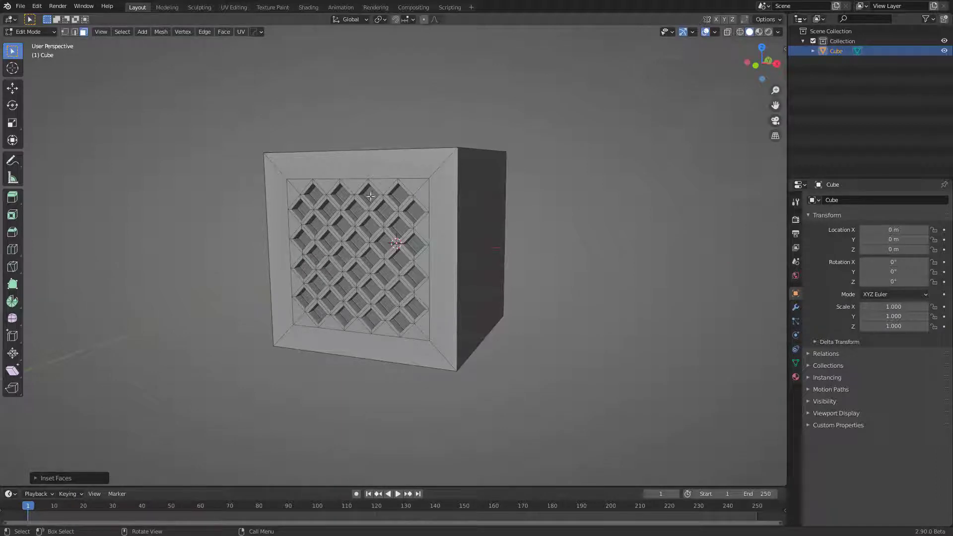
{"action": "middle_click_drag", "start_coordinate": [420, 195], "coordinate": [481, 149]}
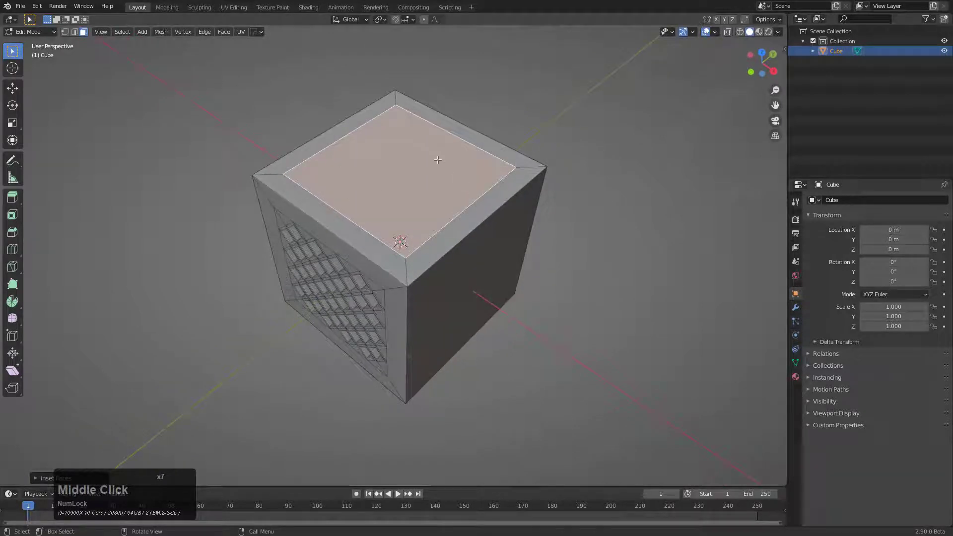
{"action": "key", "text": "q"}
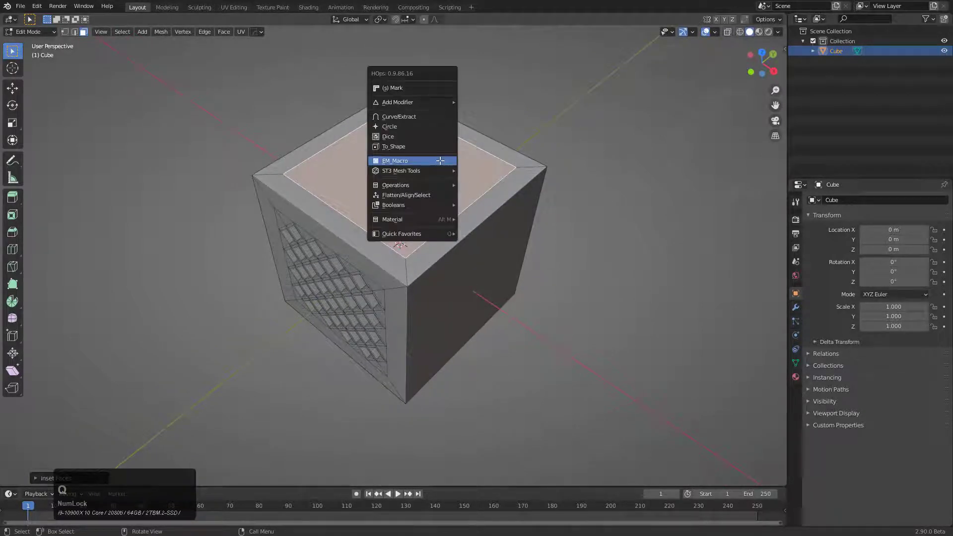
{"action": "left_click", "coordinate": [431, 165], "text": "ctrl"}
{"action": "scroll", "coordinate": [432, 166], "scroll_direction": "up", "scroll_amount": 3}
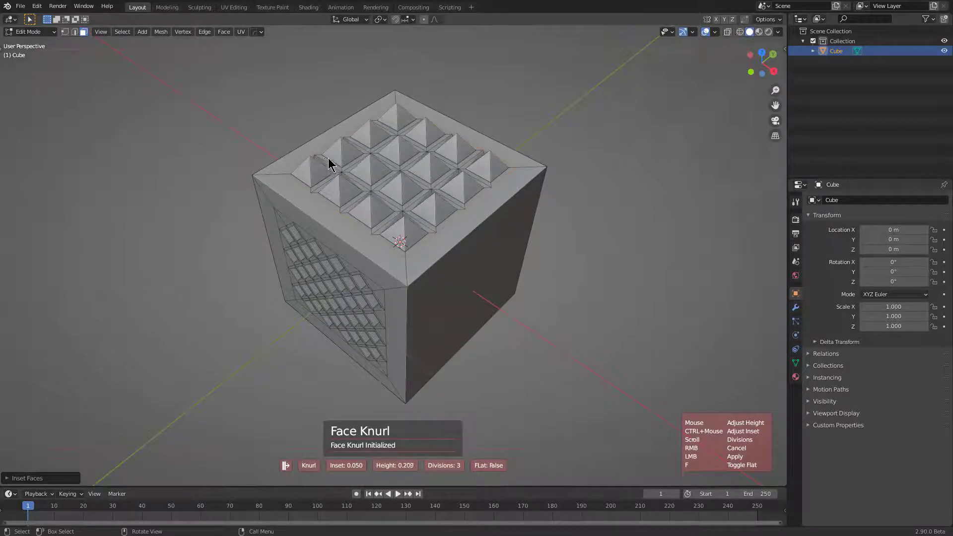
{"action": "scroll", "coordinate": [337, 164], "scroll_direction": "up", "scroll_amount": 2}
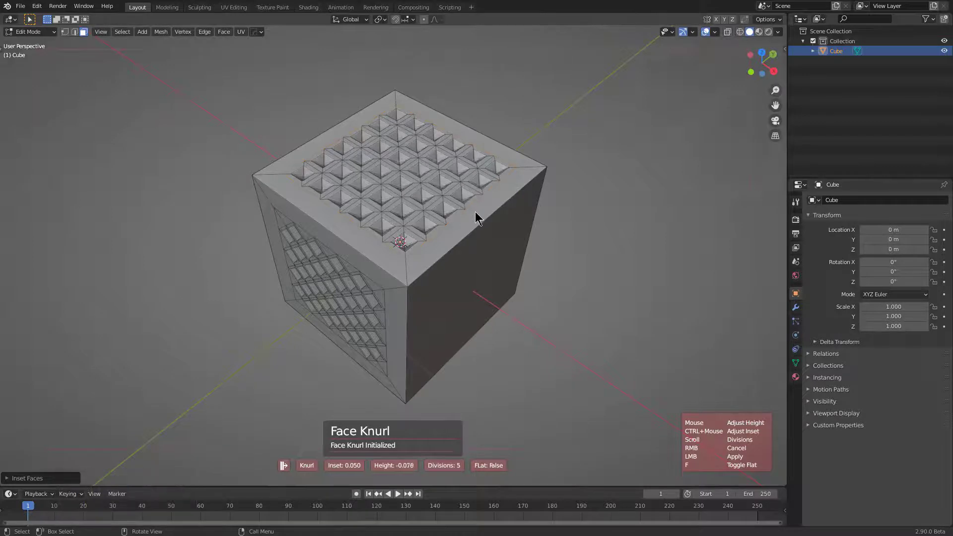
{"action": "key", "text": "ctrl"}
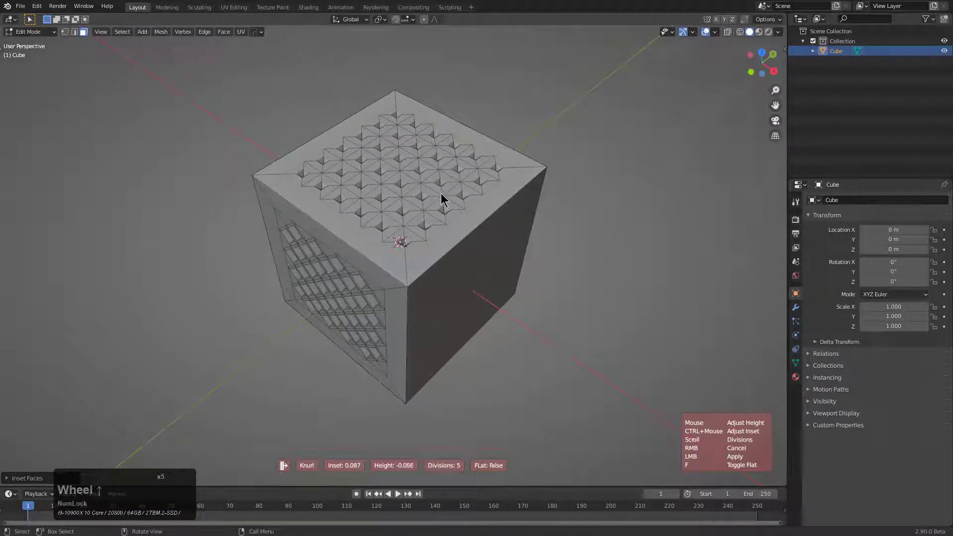
{"action": "left_click", "coordinate": [445, 200]}
Inset the plain side face next to the grated side, leaving a border around it.
{"action": "middle_click_drag", "start_coordinate": [445, 200], "coordinate": [316, 269]}
{"action": "key", "text": "Tab"}
{"action": "middle_click_drag", "start_coordinate": [497, 228], "coordinate": [512, 295]}
{"action": "key", "text": "Tab"}
{"action": "left_click", "coordinate": [426, 255]}
{"action": "key", "text": "i"}
{"action": "left_click", "coordinate": [492, 280]}
Create a Panel (edge) from the inset side face in Faces mode with an inset of about 0.056.
{"action": "key", "text": "q"}
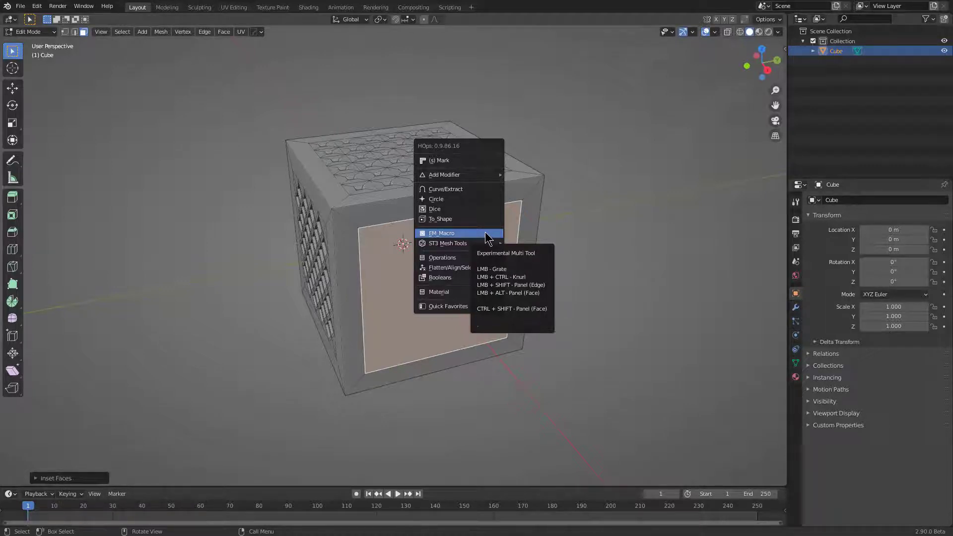
{"action": "left_click", "coordinate": [485, 233], "text": "shift"}
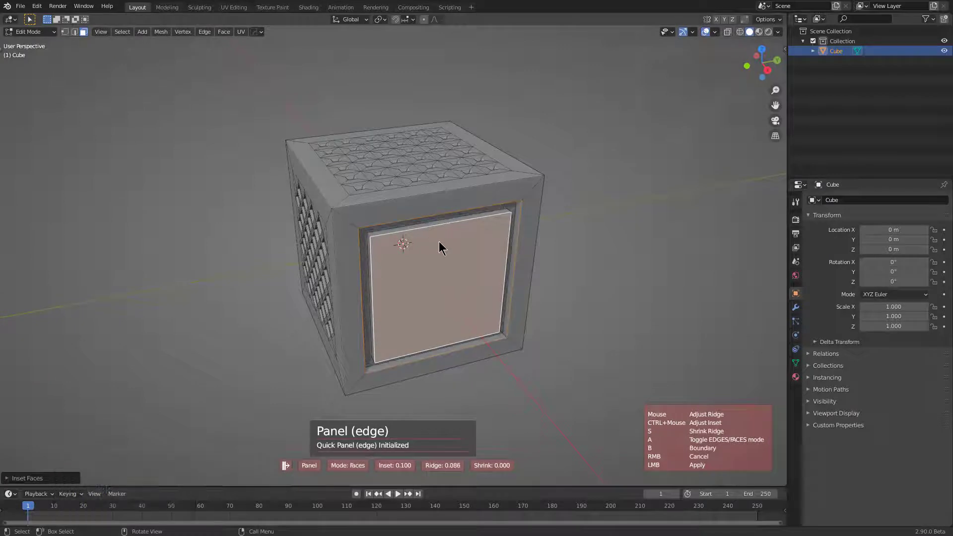
{"action": "left_click", "coordinate": [389, 234]}
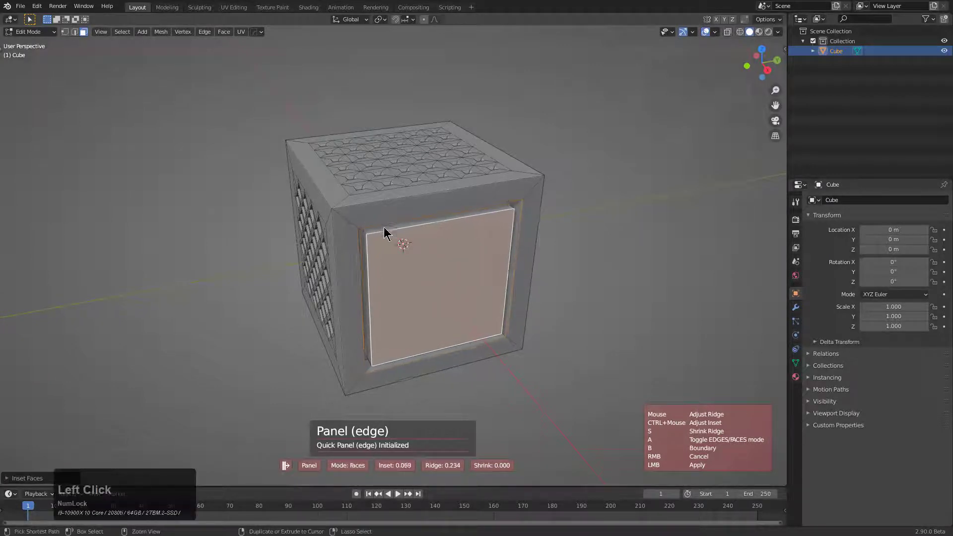
{"action": "key", "text": "ctrl"}
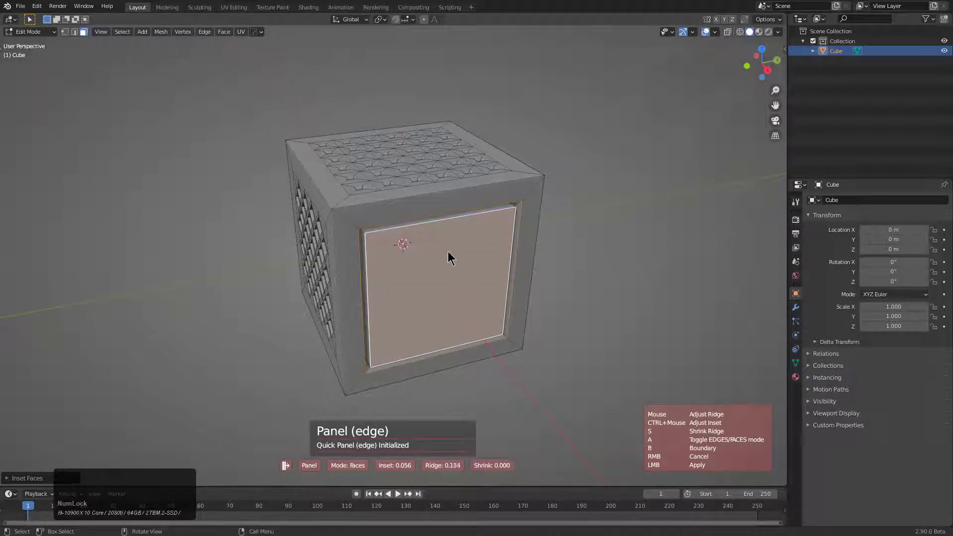
{"action": "left_click", "coordinate": [408, 229]}
Bevel the border edges of the raised side panel to give it a wide chamfer.
{"action": "middle_click_drag", "start_coordinate": [408, 229], "coordinate": [477, 281]}
{"action": "scroll", "coordinate": [433, 208], "scroll_direction": "up", "scroll_amount": 2}
{"action": "left_click", "coordinate": [437, 186]}
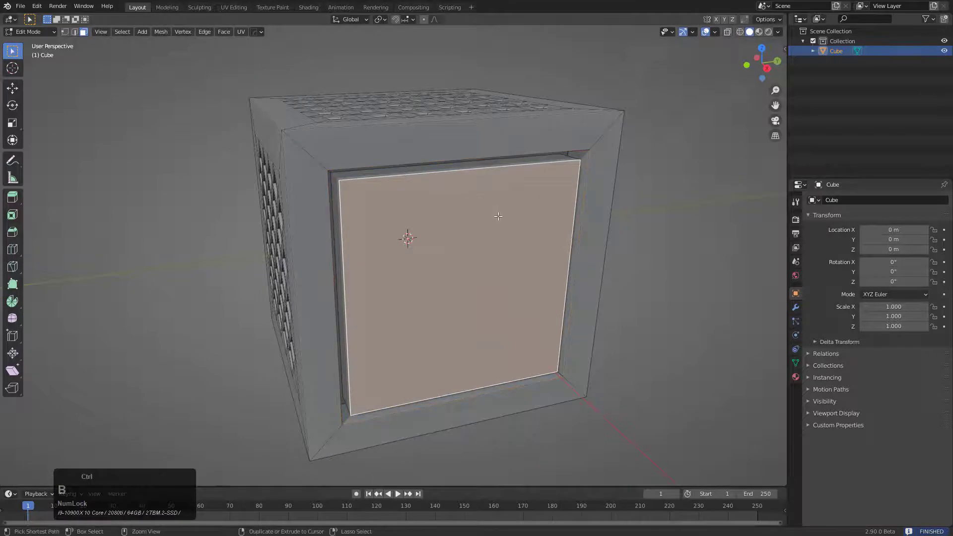
{"action": "key", "text": "ctrl+b"}
{"action": "left_click", "coordinate": [522, 204]}
Add a cube on the panel's upper chamfer and scale it down so it overlaps the panel and the frame above.
{"action": "middle_click_drag", "start_coordinate": [459, 213], "coordinate": [457, 198]}
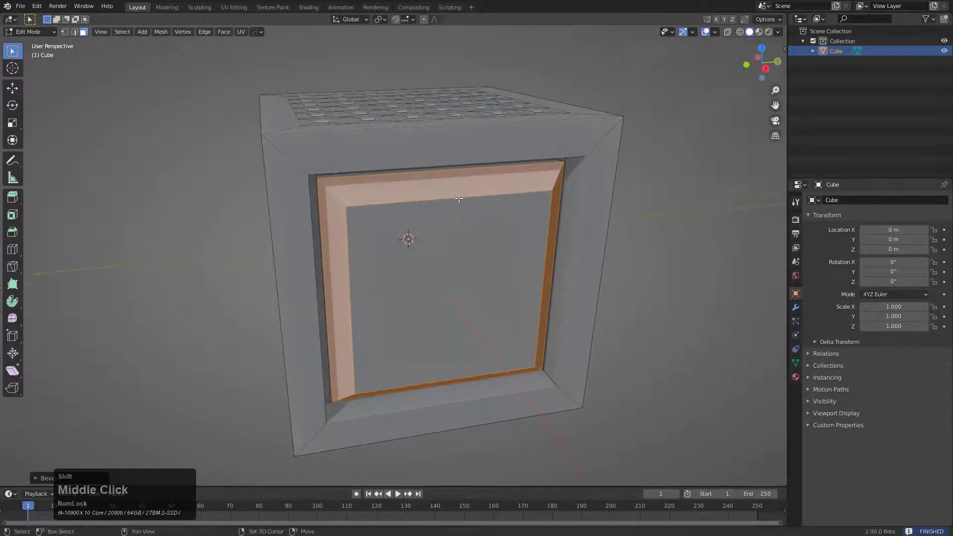
{"action": "key", "text": "shift+a"}
{"action": "left_click", "coordinate": [457, 198]}
{"action": "key", "text": "s"}
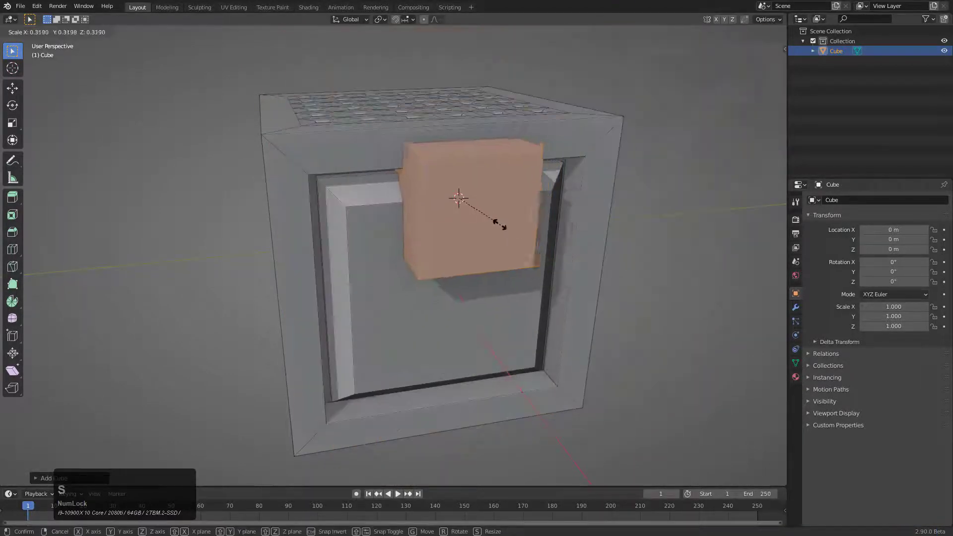
{"action": "left_click", "coordinate": [457, 198]}
Cut the small cube's outline into the panel and frame with a Knife boolean.
{"action": "key", "text": "q"}
{"action": "mouse_move", "coordinate": [489, 275]}
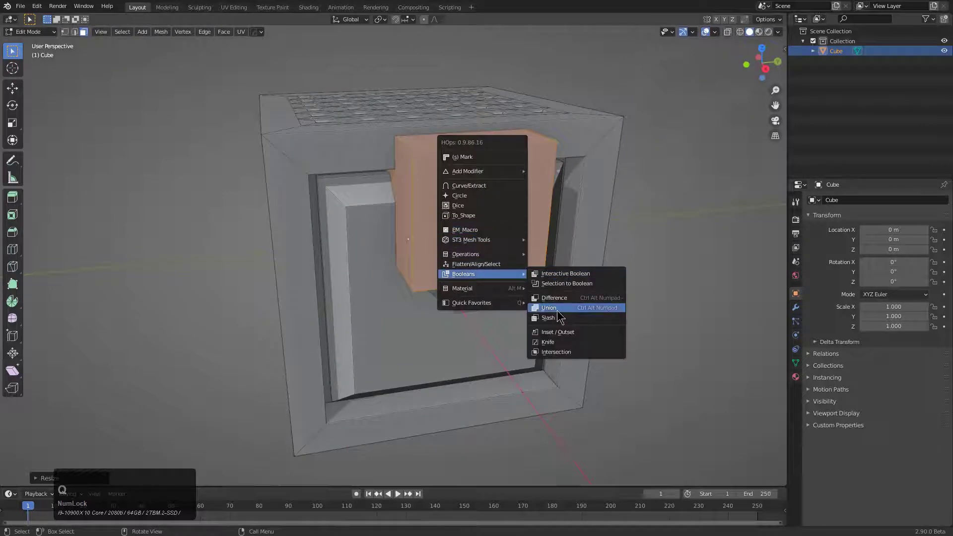
{"action": "left_click", "coordinate": [548, 342]}
Select the knife-cut edge loop and turn it into a Panel (edge) groove with inset about 0.020 and ridge about 0.085.
{"action": "middle_click_drag", "start_coordinate": [506, 260], "coordinate": [494, 236]}
{"action": "scroll", "coordinate": [428, 255], "scroll_direction": "up", "scroll_amount": 3}
{"action": "left_click", "coordinate": [385, 255], "text": "alt"}
{"action": "key", "text": "2"}
{"action": "left_click", "coordinate": [385, 257], "text": "alt"}
{"action": "key", "text": "q"}
{"action": "left_click", "coordinate": [569, 211]}
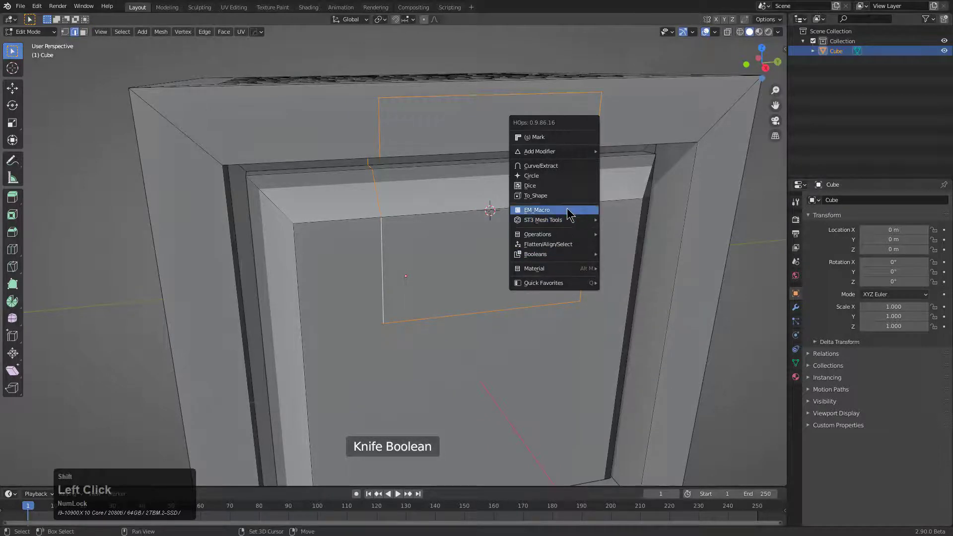
{"action": "key", "text": "ctrl"}
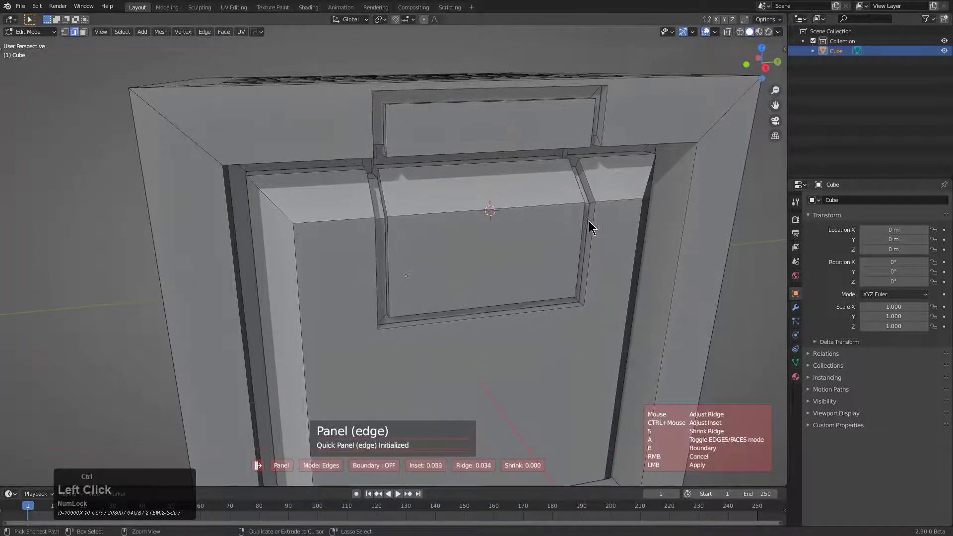
{"action": "key", "text": "ctrl"}
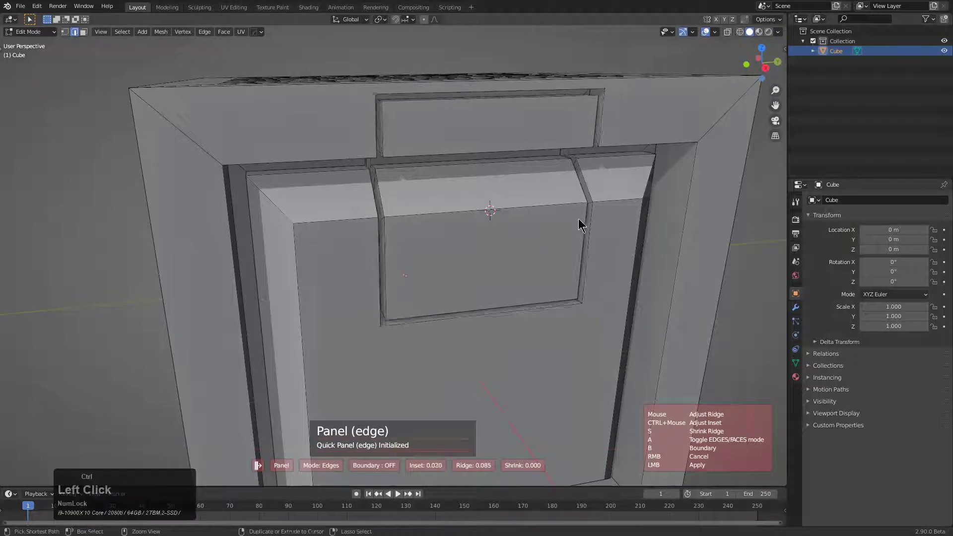
{"action": "left_click", "coordinate": [580, 220]}
Bevel the top edge of the new upper panel piece and the bottom edge of the lower one.
{"action": "left_click", "coordinate": [493, 110]}
{"action": "middle_click_drag", "start_coordinate": [493, 111], "coordinate": [533, 173]}
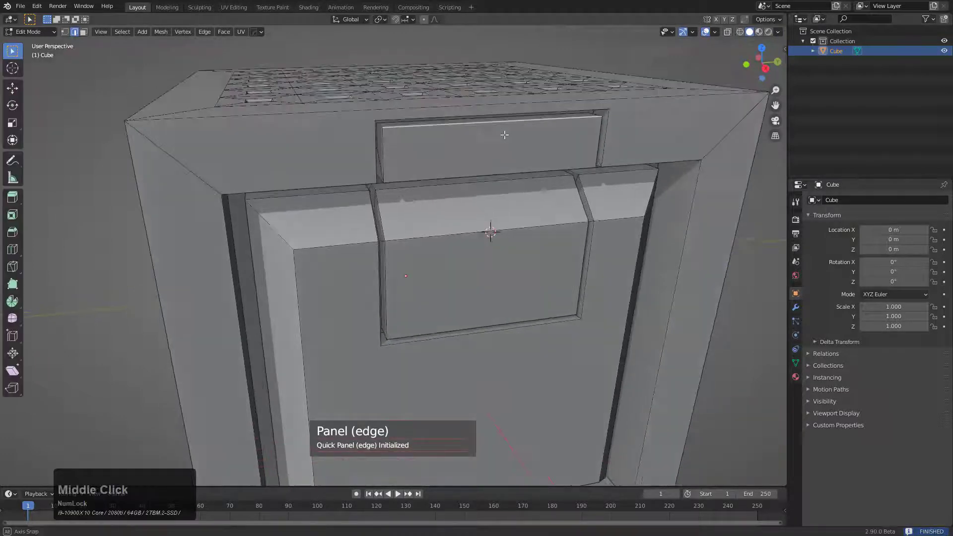
{"action": "key", "text": "ctrl+b"}
{"action": "left_click", "coordinate": [547, 186]}
{"action": "left_click", "coordinate": [493, 315]}
{"action": "key", "text": "ctrl+b"}
{"action": "left_click", "coordinate": [563, 313]}
Return to Object Mode and examine the detailed cube from its different sides.
{"action": "key", "text": "Tab"}
{"action": "scroll", "coordinate": [496, 282], "scroll_direction": "down", "scroll_amount": 5}
{"action": "middle_click_drag", "start_coordinate": [495, 283], "coordinate": [392, 168]}
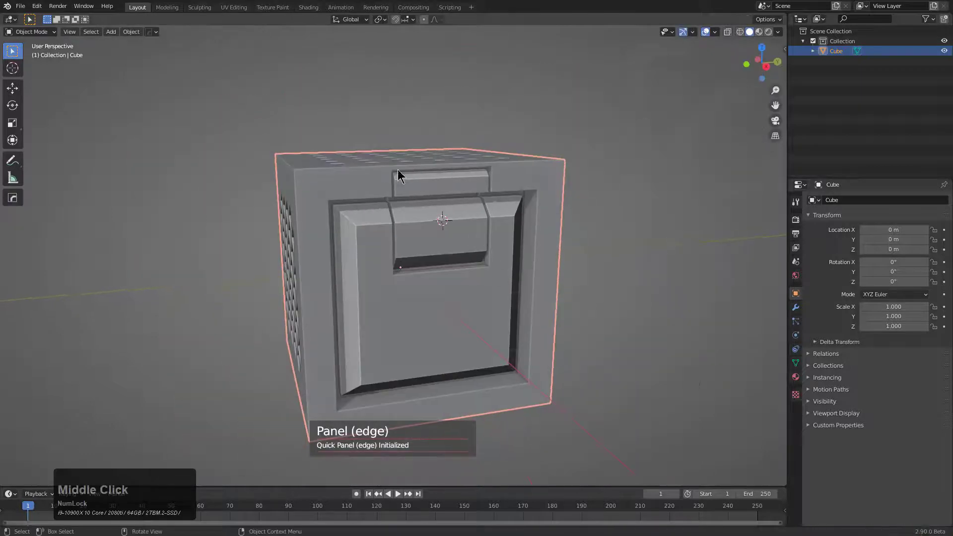
{"action": "middle_click_drag", "start_coordinate": [412, 302], "coordinate": [476, 317]}
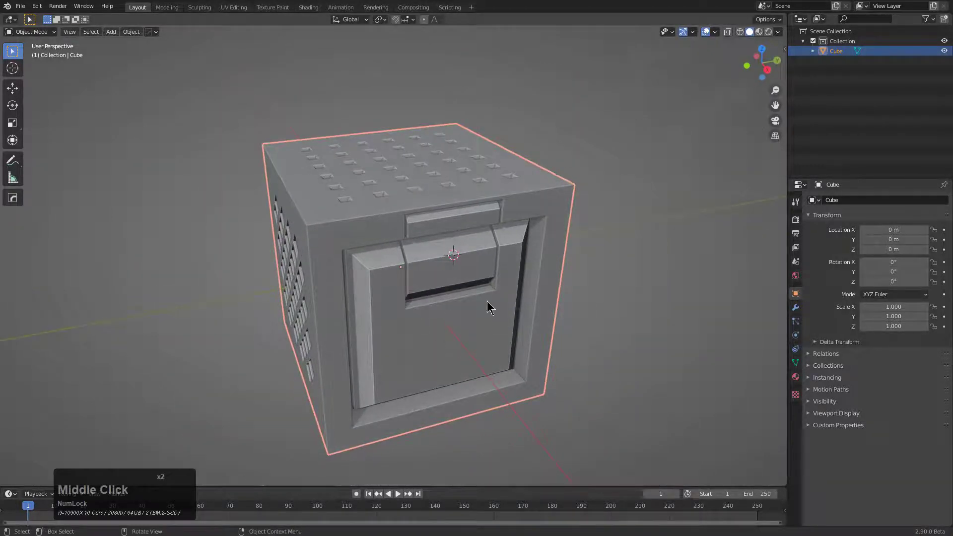
{"action": "middle_click_drag", "start_coordinate": [476, 270], "coordinate": [396, 270]}
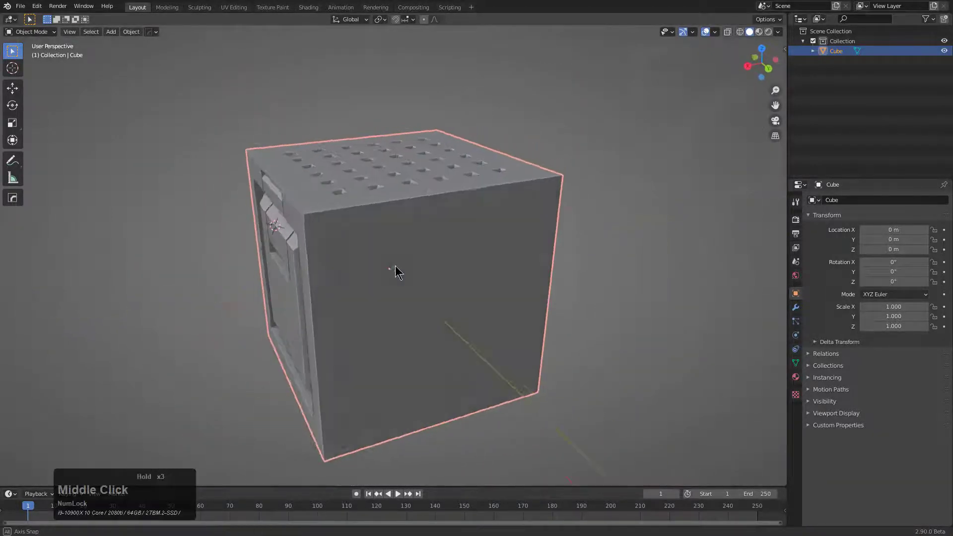
Inset the blank side face of the cube to leave a frame around it.
{"action": "key", "text": "Tab"}
{"action": "key", "text": "3"}
{"action": "left_click", "coordinate": [450, 284]}
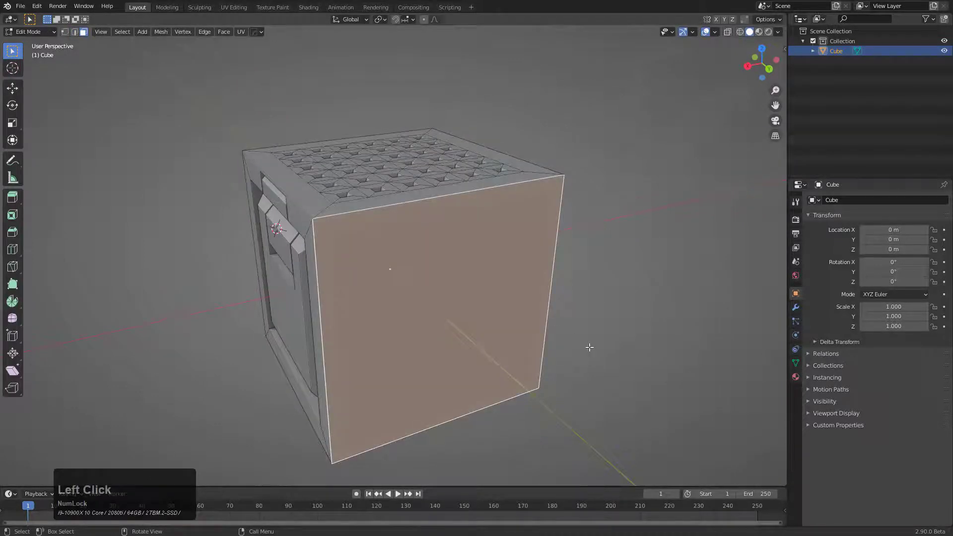
{"action": "key", "text": "i"}
{"action": "left_click", "coordinate": [538, 319]}
Raise the inset face outward with EM_Macro's Panel (Face), depth about -0.168.
{"action": "key", "text": "q"}
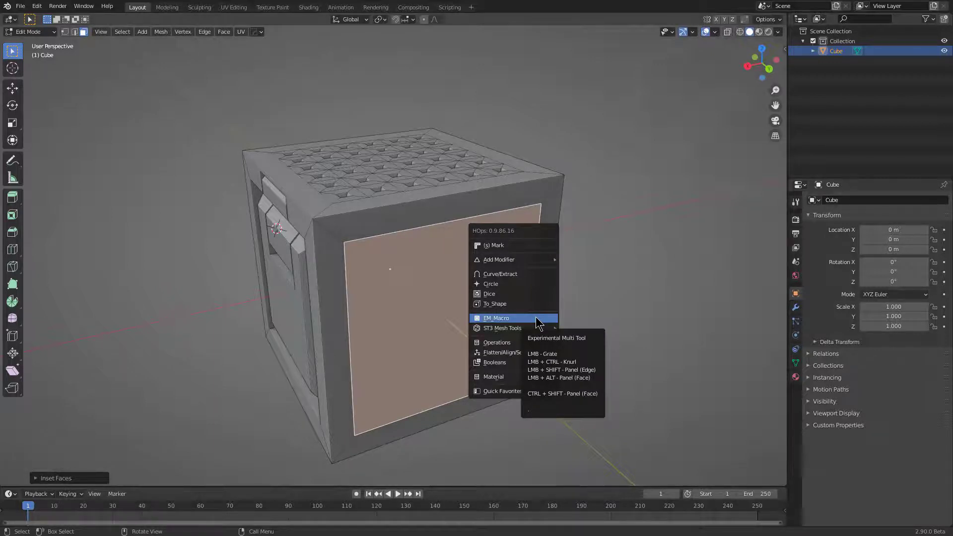
{"action": "left_click", "coordinate": [538, 319]}
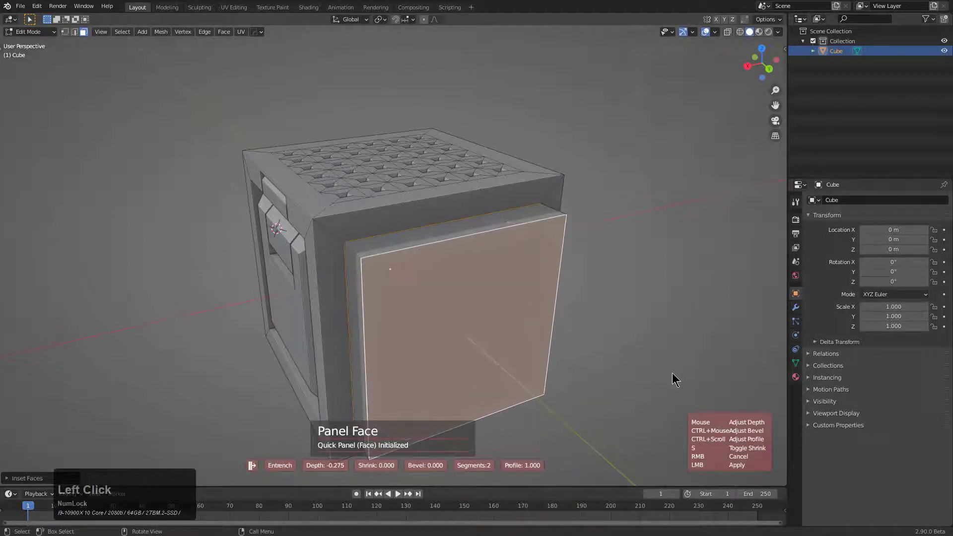
{"action": "left_click", "coordinate": [439, 285], "text": "ctrl"}
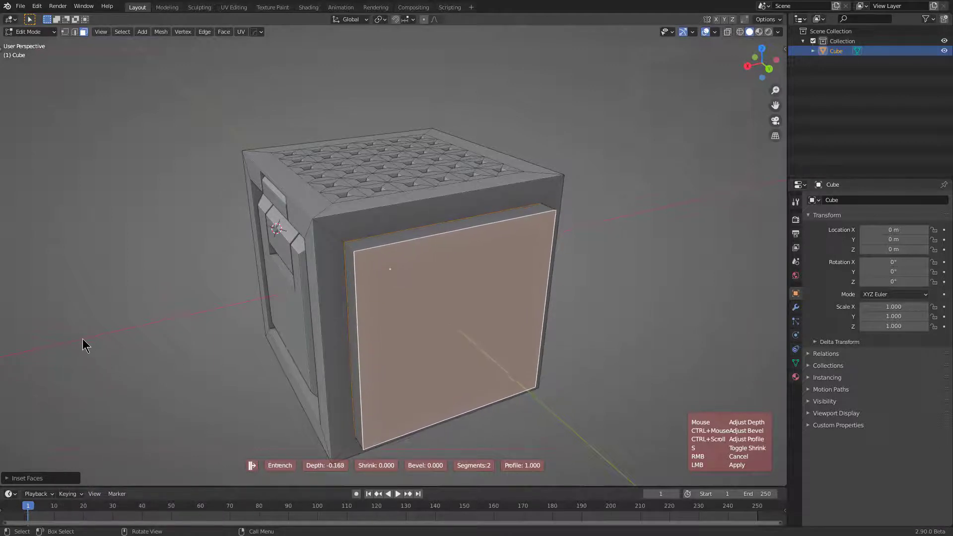
{"action": "left_click", "coordinate": [67, 327]}
Snap the 3D cursor to the cube's lower corner vertex beside the raised panel.
{"action": "middle_click_drag", "start_coordinate": [501, 384], "coordinate": [388, 308]}
{"action": "scroll", "coordinate": [381, 325], "scroll_direction": "up", "scroll_amount": 2}
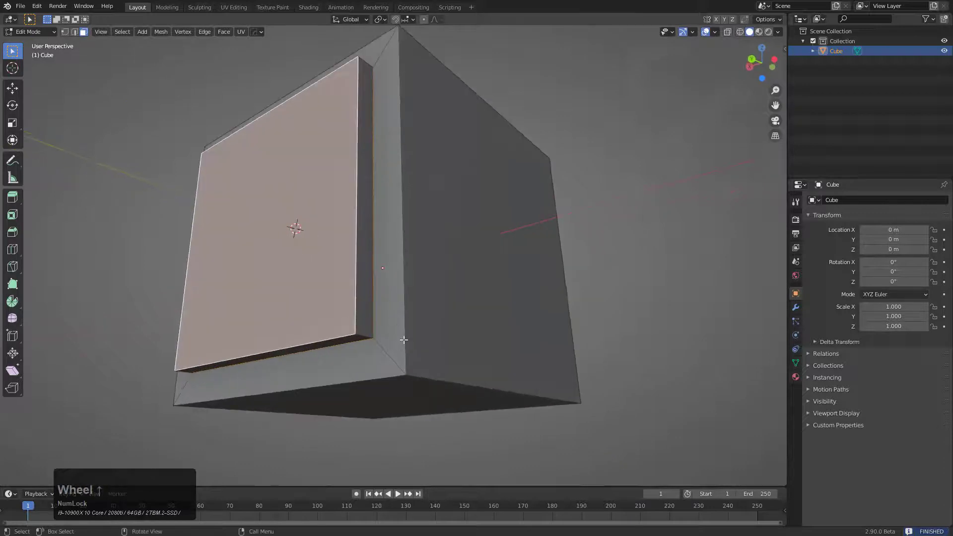
{"action": "key", "text": "1"}
{"action": "left_click", "coordinate": [403, 373]}
{"action": "key", "text": "shift+s"}
{"action": "left_click", "coordinate": [524, 332]}
{"action": "left_click", "coordinate": [415, 363]}
{"action": "key", "text": "shift+s"}
{"action": "left_click", "coordinate": [416, 418]}
Add a new cube at the 3D cursor and scale it down over the corner.
{"action": "key", "text": "shift+a"}
{"action": "left_click", "coordinate": [444, 331]}
{"action": "key", "text": "s"}
{"action": "left_click", "coordinate": [436, 344]}
Bevel the small cube's edge that crosses the raised panel into a wide chamfer.
{"action": "middle_click_drag", "start_coordinate": [436, 344], "coordinate": [510, 391]}
{"action": "key", "text": "2"}
{"action": "left_click", "coordinate": [506, 401]}
{"action": "key", "text": "ctrl+b"}
{"action": "left_click", "coordinate": [578, 389]}
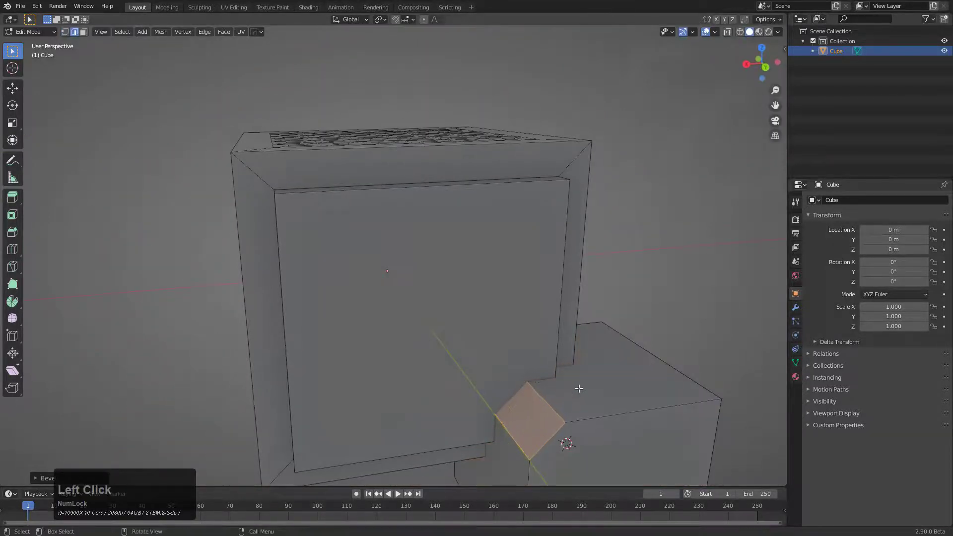
Select the whole chamfered cube and cut its outline into the panel and frame with a Knife boolean.
{"action": "middle_click_drag", "start_coordinate": [582, 416], "coordinate": [522, 338], "text": "shift"}
{"action": "key", "text": "alt+a"}
{"action": "key", "text": "l"}
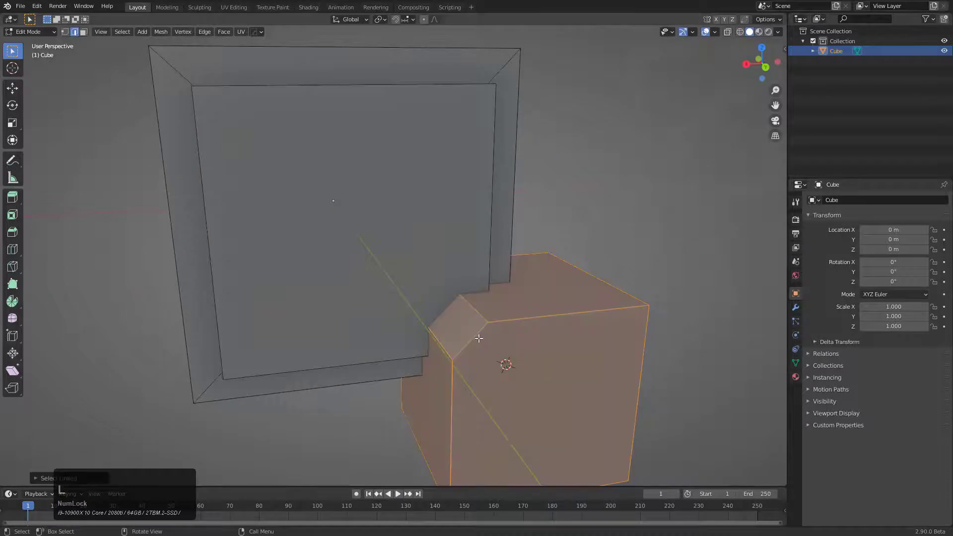
{"action": "key", "text": "q"}
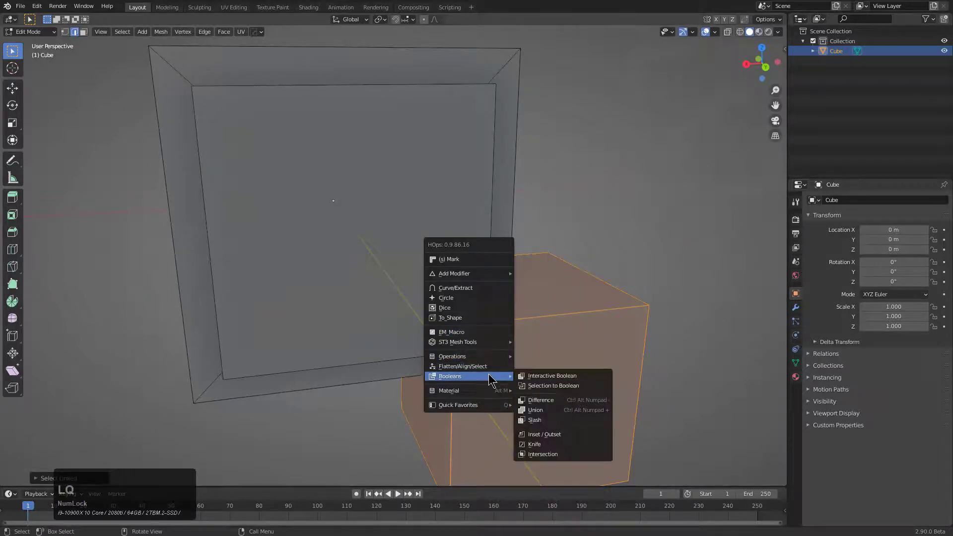
{"action": "left_click", "coordinate": [534, 444]}
Select the knife-cut corner faces: the two on the frame and the chamfered one on the raised panel.
{"action": "middle_click_drag", "start_coordinate": [501, 392], "coordinate": [472, 344]}
{"action": "scroll", "coordinate": [472, 344], "scroll_direction": "up", "scroll_amount": 1}
{"action": "key", "text": "3"}
{"action": "left_click", "coordinate": [438, 314]}
{"action": "left_click", "coordinate": [401, 347], "text": "shift"}
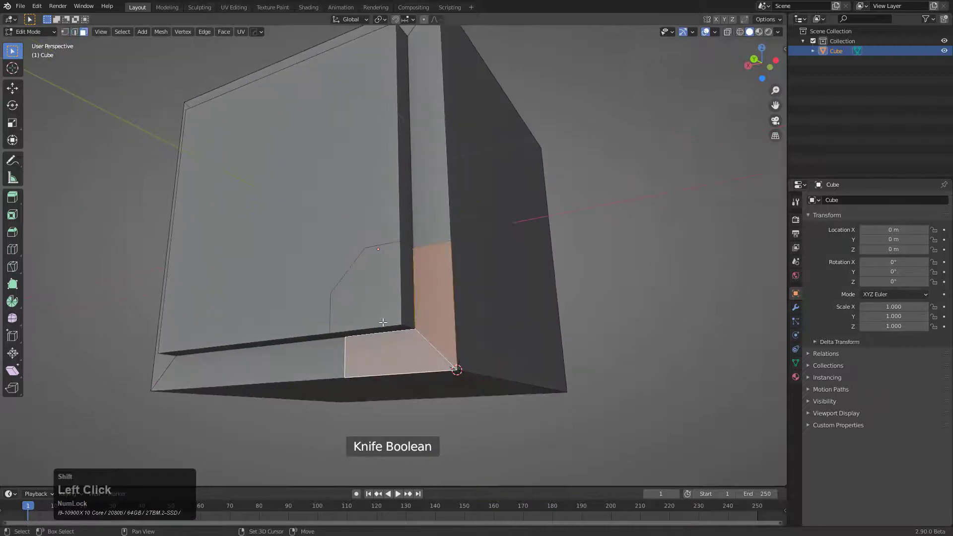
{"action": "left_click", "coordinate": [402, 320], "text": "shift"}
Try a Panel (Face) extrusion on the selected corner faces and undo it.
{"action": "key", "text": "q"}
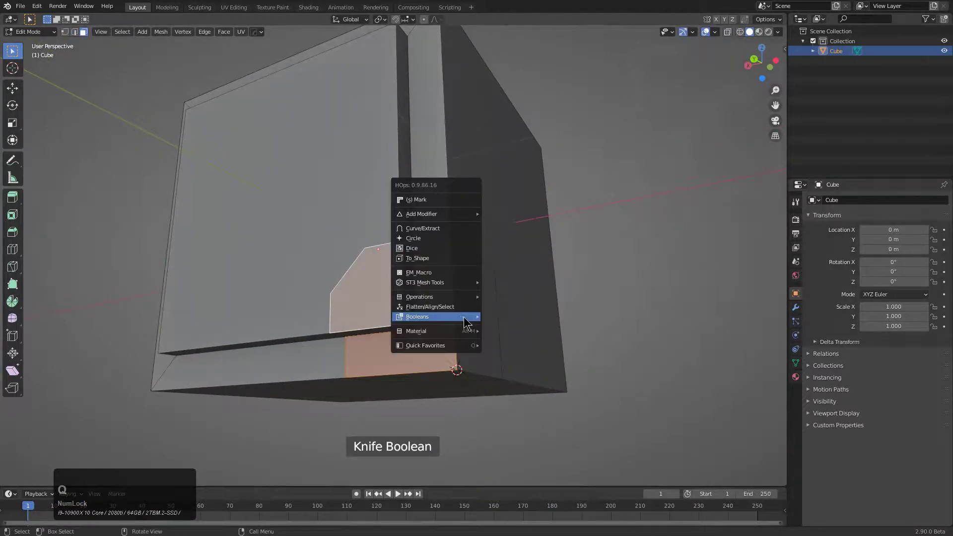
{"action": "left_click", "coordinate": [440, 273]}
{"action": "middle_click_drag", "start_coordinate": [521, 304], "coordinate": [444, 296]}
{"action": "scroll", "coordinate": [445, 296], "scroll_direction": "up", "scroll_amount": 1}
{"action": "key", "text": "ctrl+z"}
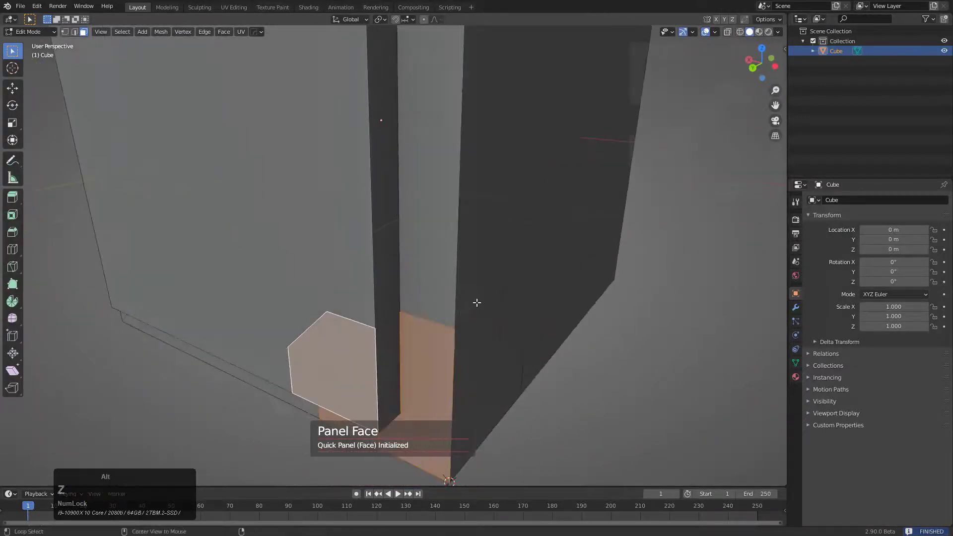
Raise the three selected corner faces slightly outward with EM_Macro's Panel (Face).
{"action": "key", "text": "q"}
{"action": "left_click", "coordinate": [477, 304]}
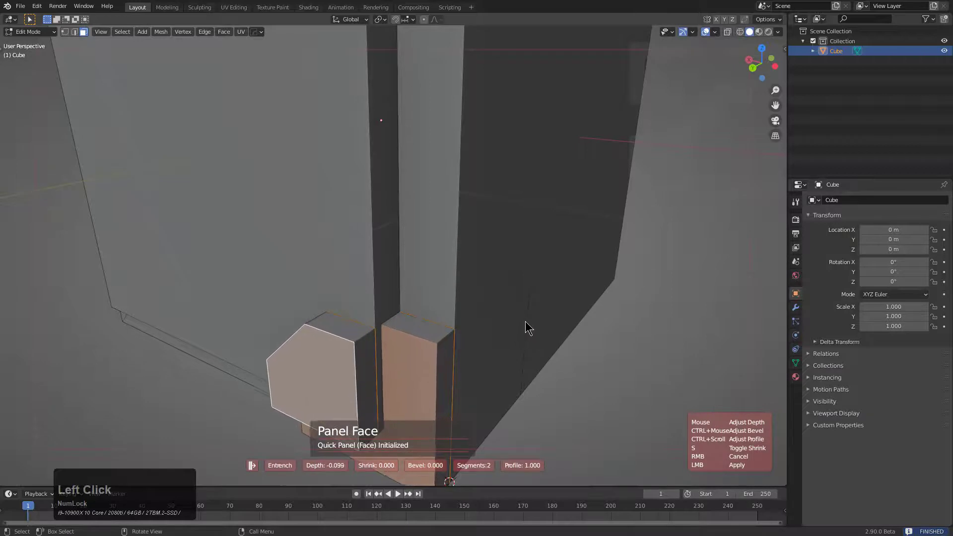
{"action": "left_click", "coordinate": [502, 315]}
Bevel the end edge of the raised frame block and the lower edge of the raised corner piece on the panel.
{"action": "middle_click_drag", "start_coordinate": [404, 330], "coordinate": [399, 323]}
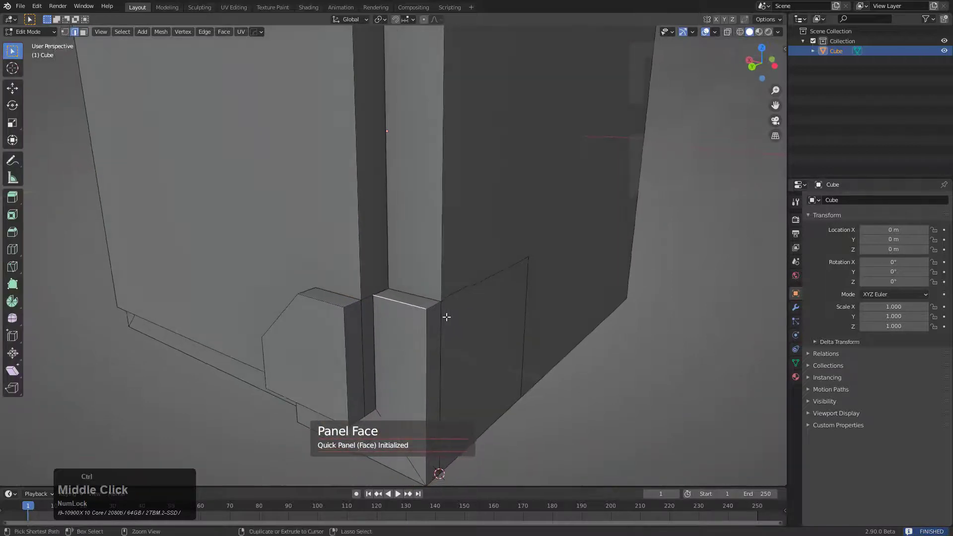
{"action": "middle_click_drag", "start_coordinate": [466, 317], "coordinate": [513, 311]}
{"action": "scroll", "coordinate": [451, 379], "scroll_direction": "up", "scroll_amount": 2}
{"action": "left_click", "coordinate": [489, 355]}
{"action": "key", "text": "ctrl+b"}
{"action": "left_click", "coordinate": [523, 357]}
{"action": "left_click", "coordinate": [478, 335]}
{"action": "left_click", "coordinate": [510, 197]}
{"action": "key", "text": "ctrl+b"}
{"action": "left_click", "coordinate": [511, 224]}
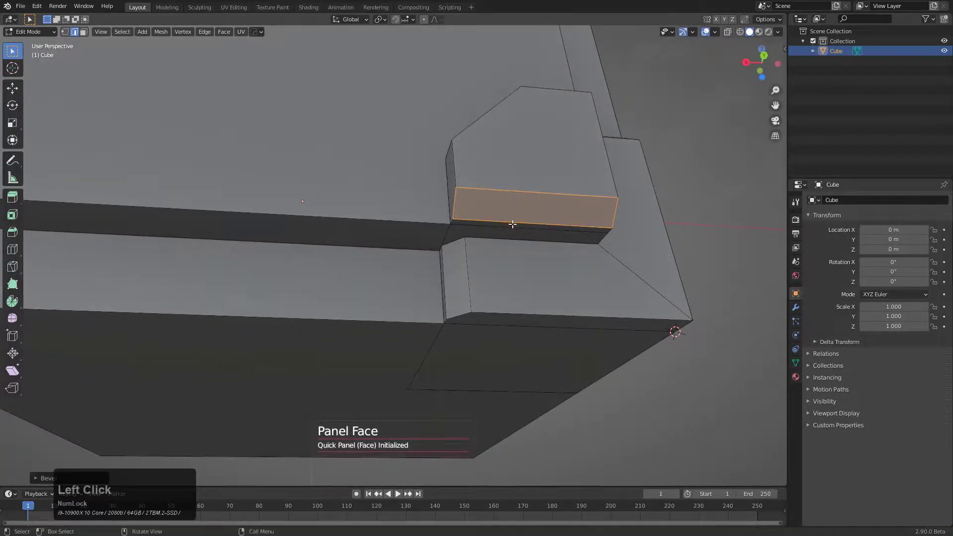
Add a centred loop cut around the side walls of the large raised panel.
{"action": "key", "text": "Tab"}
{"action": "middle_click_drag", "start_coordinate": [536, 222], "coordinate": [554, 244]}
{"action": "scroll", "coordinate": [510, 249], "scroll_direction": "down", "scroll_amount": 3}
{"action": "scroll", "coordinate": [510, 249], "scroll_direction": "down", "scroll_amount": 4}
{"action": "middle_click_drag", "start_coordinate": [449, 291], "coordinate": [452, 217]}
{"action": "key", "text": "Tab"}
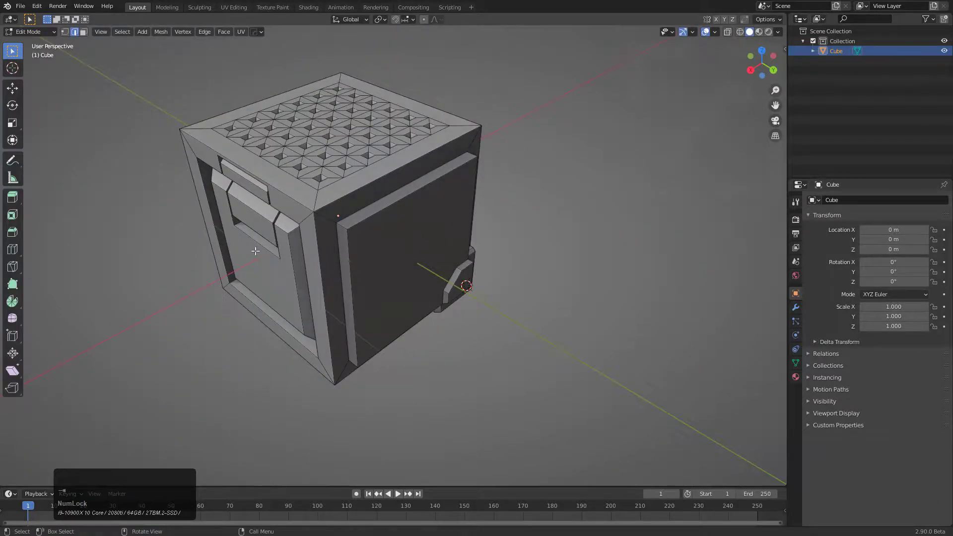
{"action": "middle_click_drag", "start_coordinate": [266, 262], "coordinate": [441, 200]}
{"action": "scroll", "coordinate": [424, 233], "scroll_direction": "up", "scroll_amount": 1}
{"action": "key", "text": "ctrl+r"}
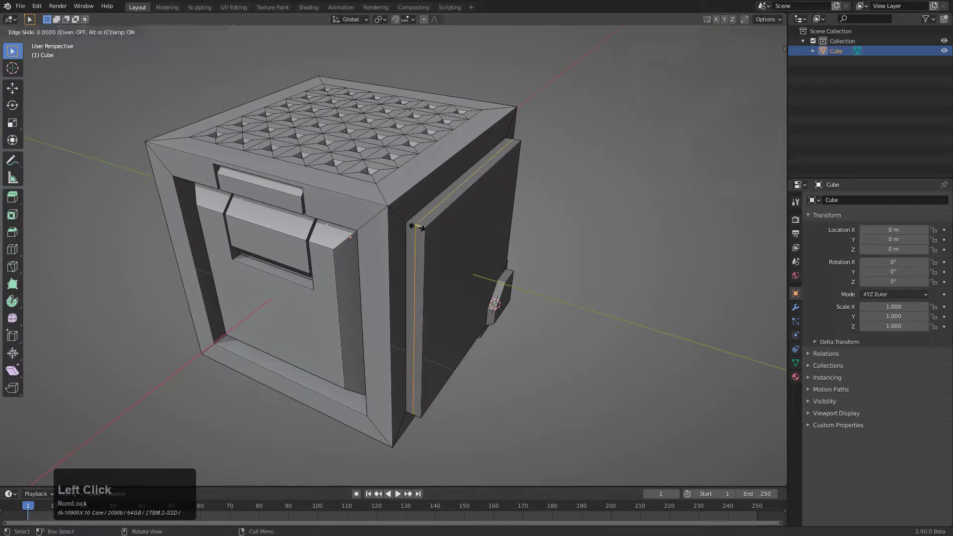
{"action": "left_click", "coordinate": [419, 232]}
{"action": "right_click", "coordinate": [484, 238]}
Turn the new edge loop into a Panel (edge) groove with inset about 0.064 and ridge about 0.071.
{"action": "middle_click_drag", "start_coordinate": [484, 239], "coordinate": [476, 244]}
{"action": "right_click", "coordinate": [516, 211]}
{"action": "left_click", "coordinate": [498, 217]}
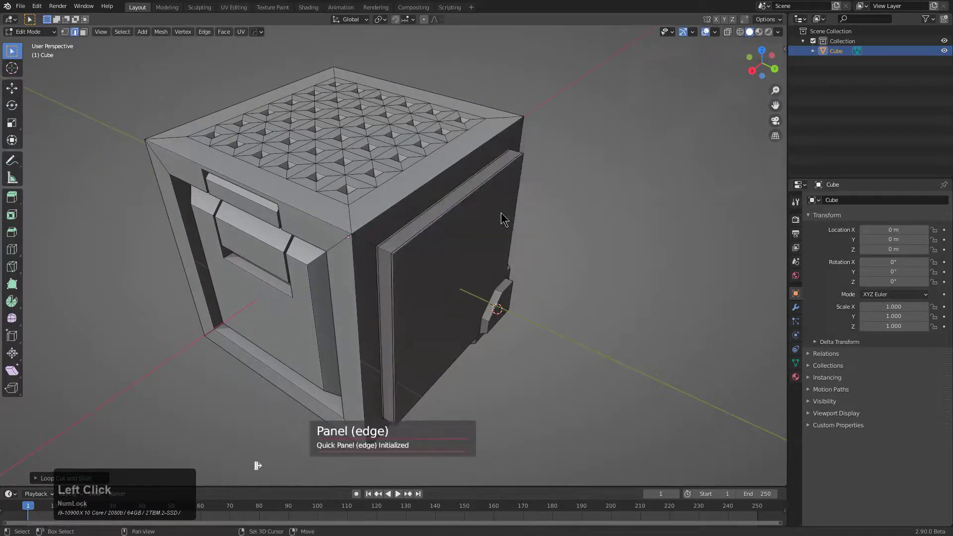
{"action": "key", "text": "ctrl"}
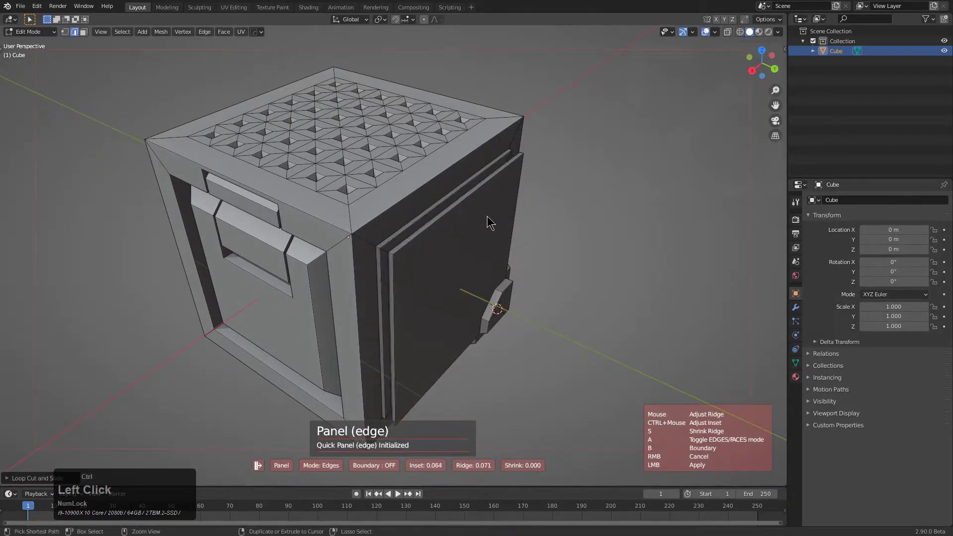
{"action": "left_click", "coordinate": [474, 208]}
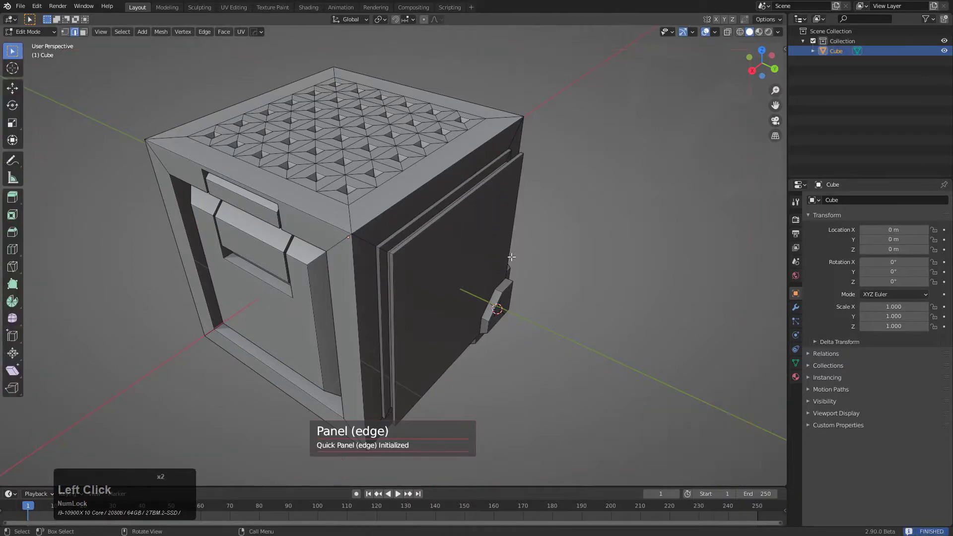
{"action": "middle_click_drag", "start_coordinate": [511, 258], "coordinate": [498, 258]}
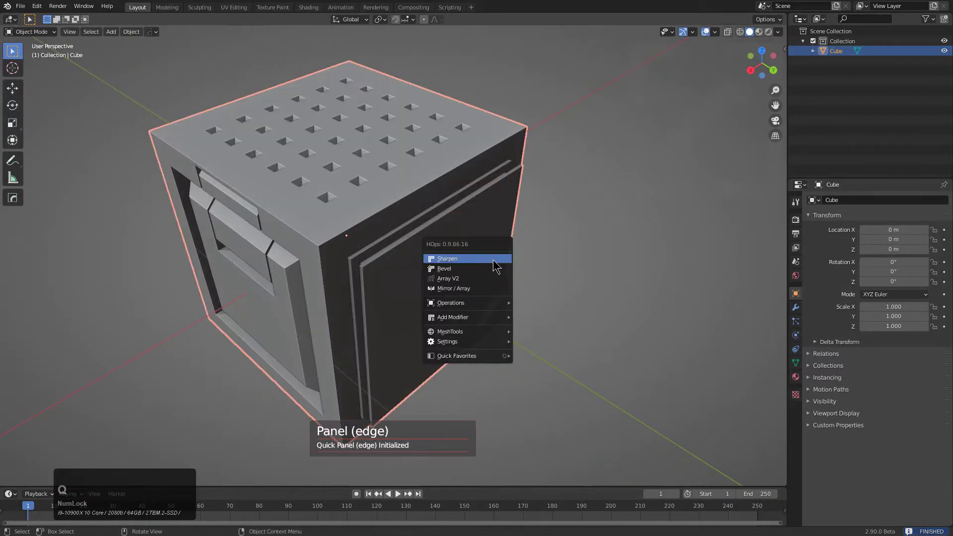